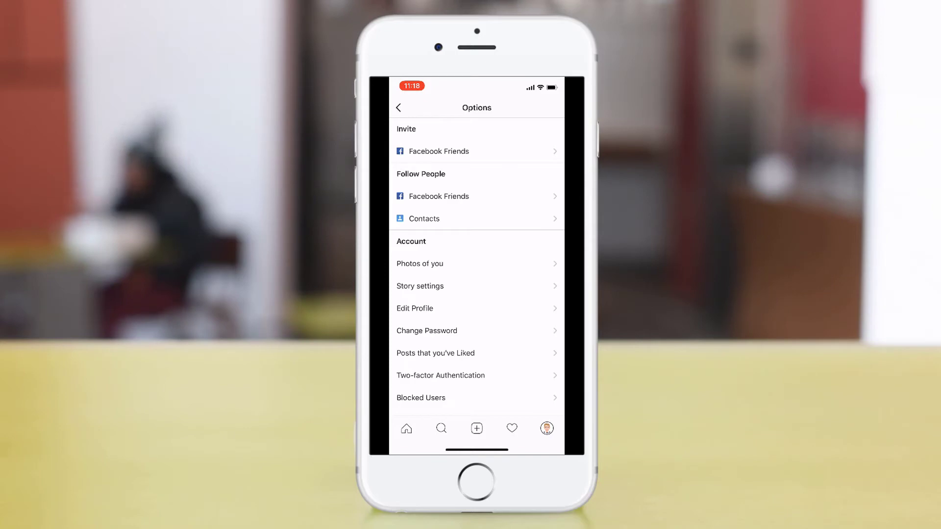
scroll(477, 266, "down", 3)
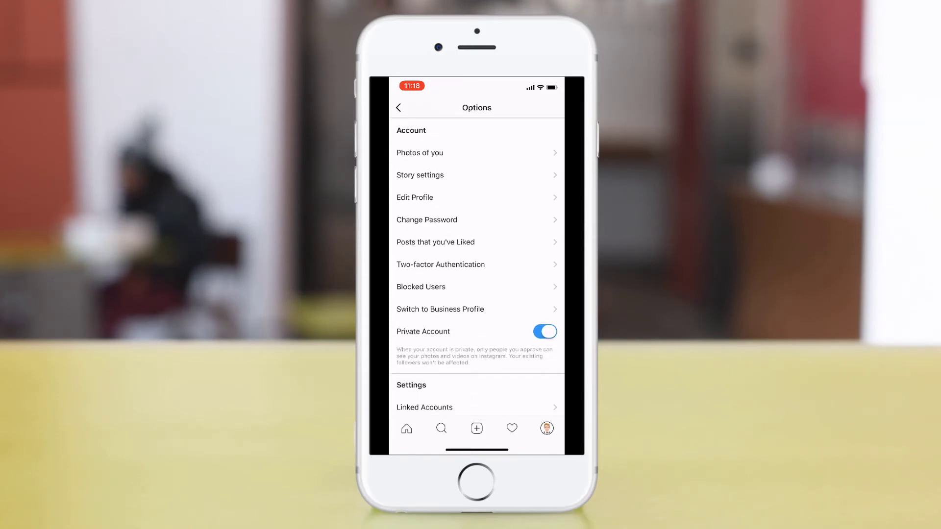
Switch Private Account off, confirm the change, then switch it back on
left_click(545, 331)
left_click(506, 291)
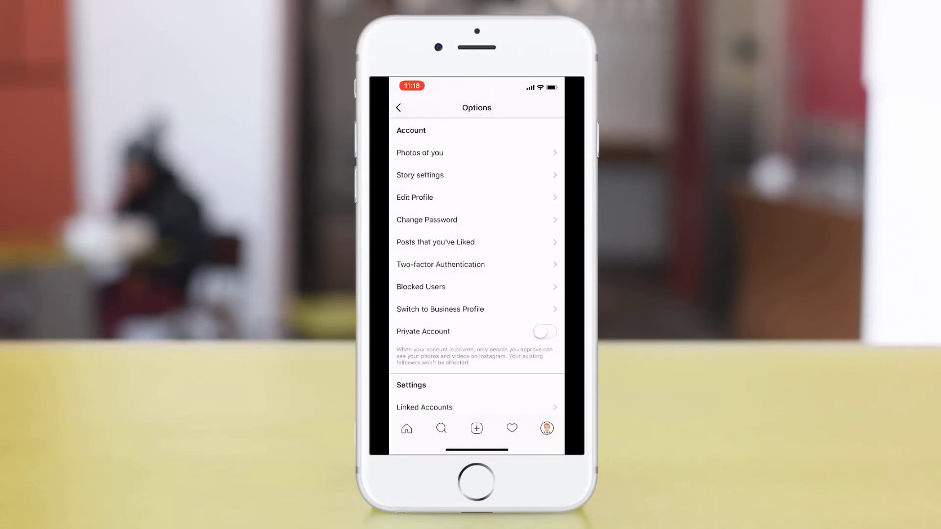
left_click(545, 332)
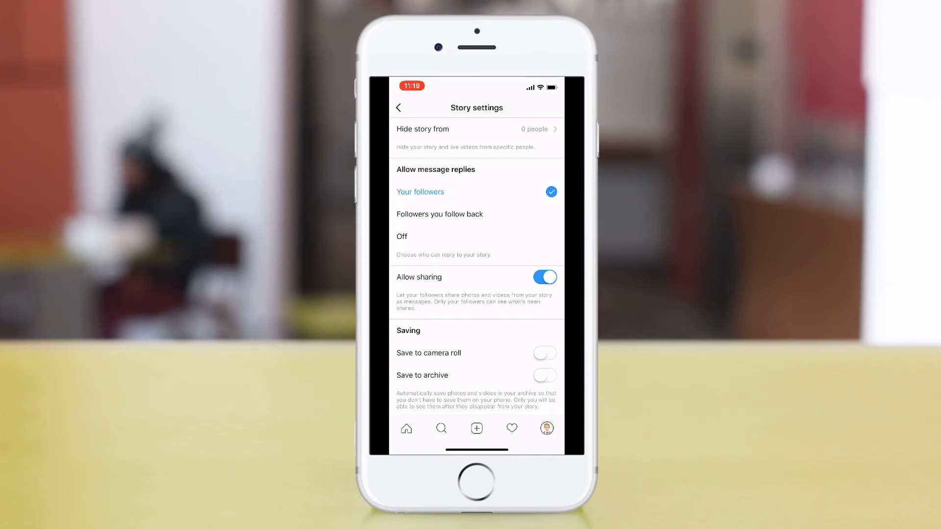
scroll(476, 264, "up", 2)
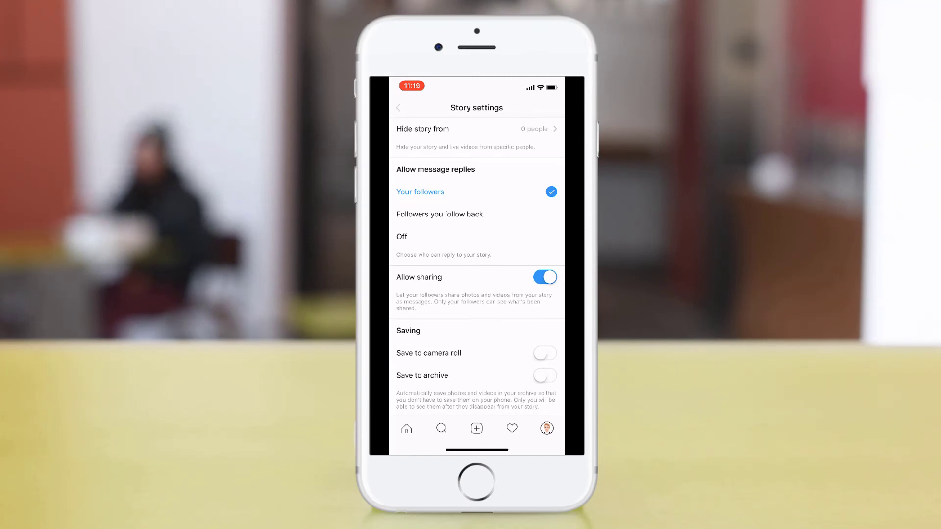
Leave Story settings and return to the Options menu
left_click(398, 108)
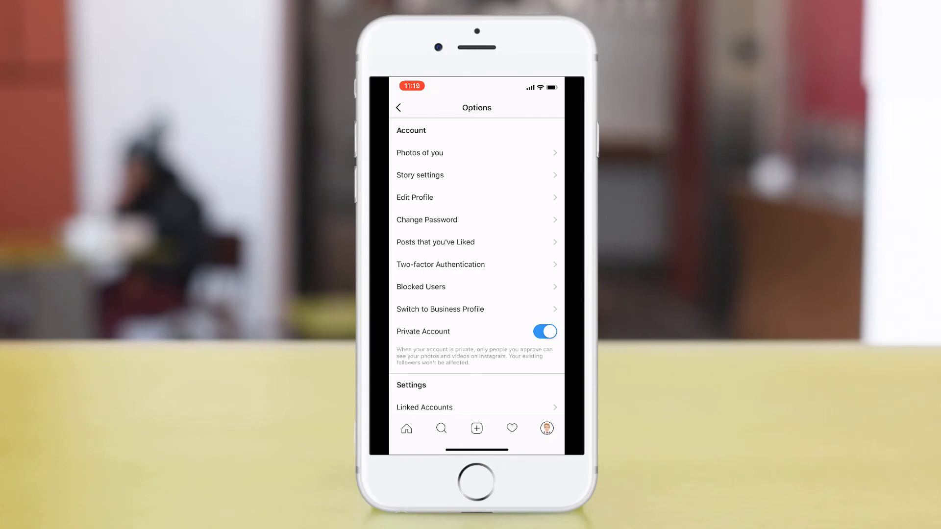
Open the Blocked Users list, which shows no blocked accounts
left_click(421, 287)
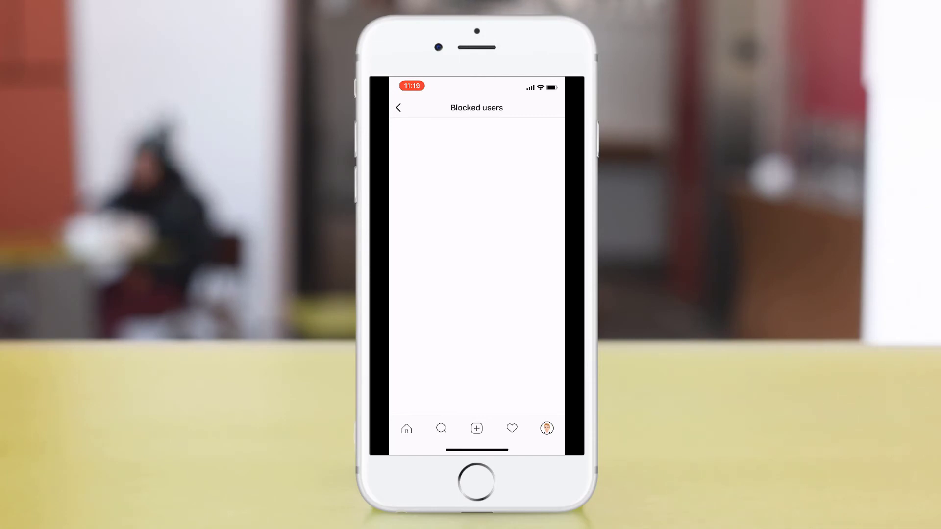
Leave Blocked Users and open Comments settings: offensive comments hidden, keyword filters off
left_click(398, 107)
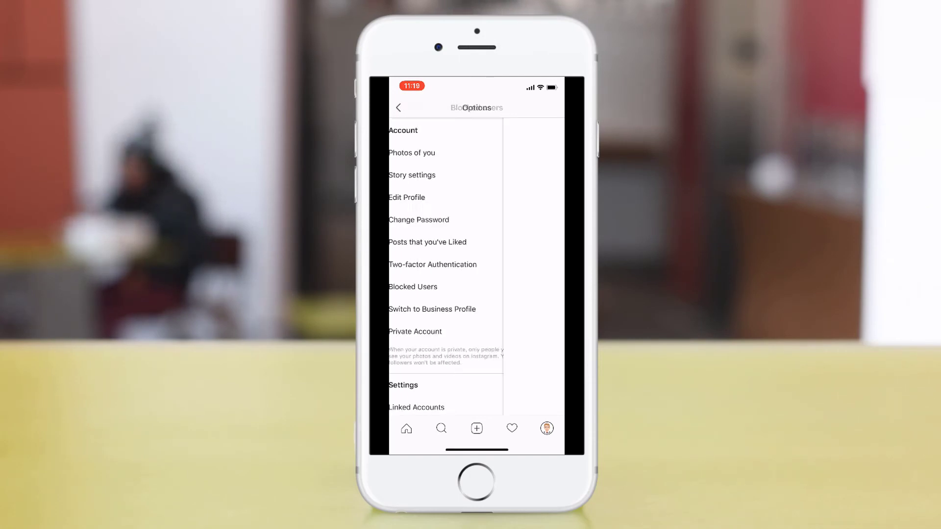
scroll(477, 265, "down", 5)
left_click(414, 214)
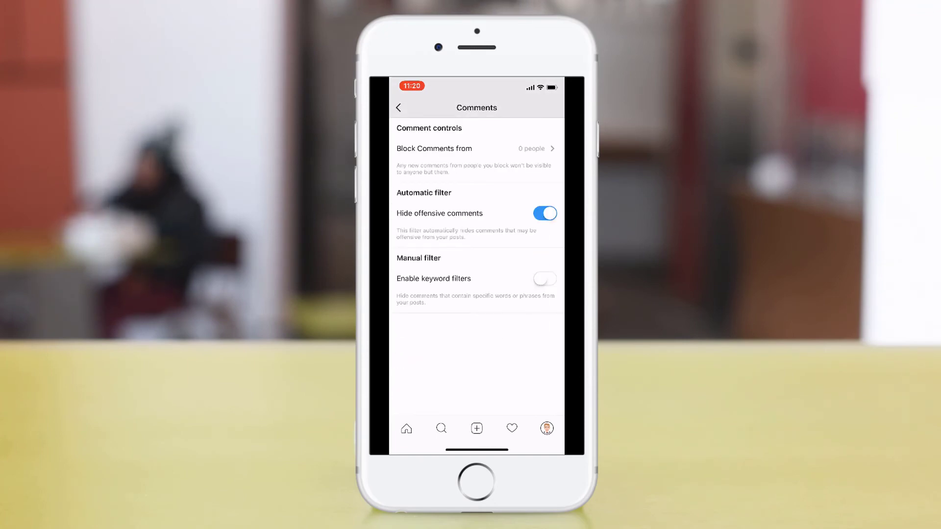
left_click(398, 107)
scroll(476, 265, "up", 2)
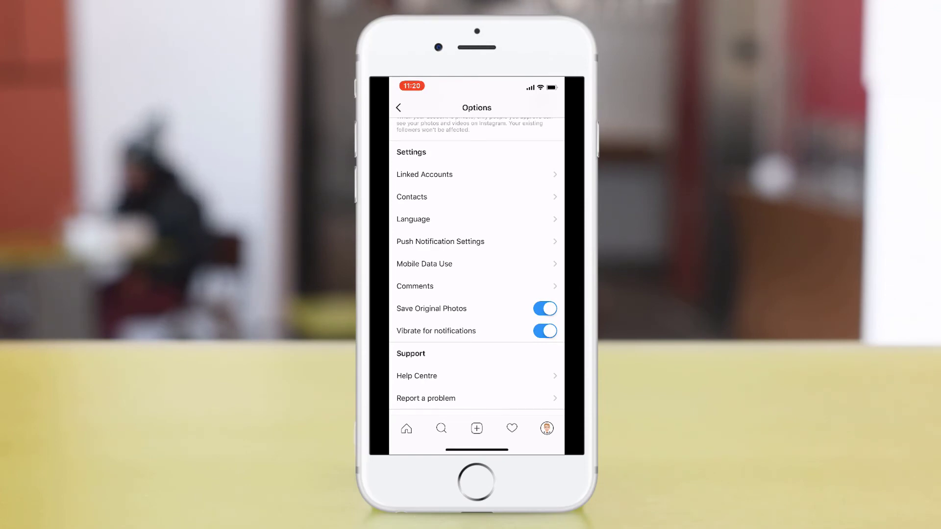
scroll(477, 265, "up", 5)
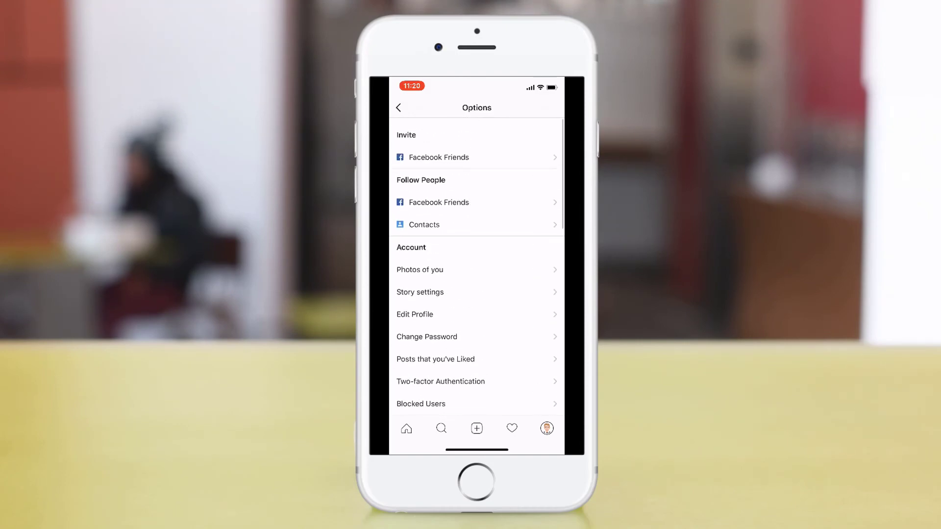
scroll(476, 265, "down", 5)
scroll(477, 265, "down", 3)
scroll(476, 264, "down", 2)
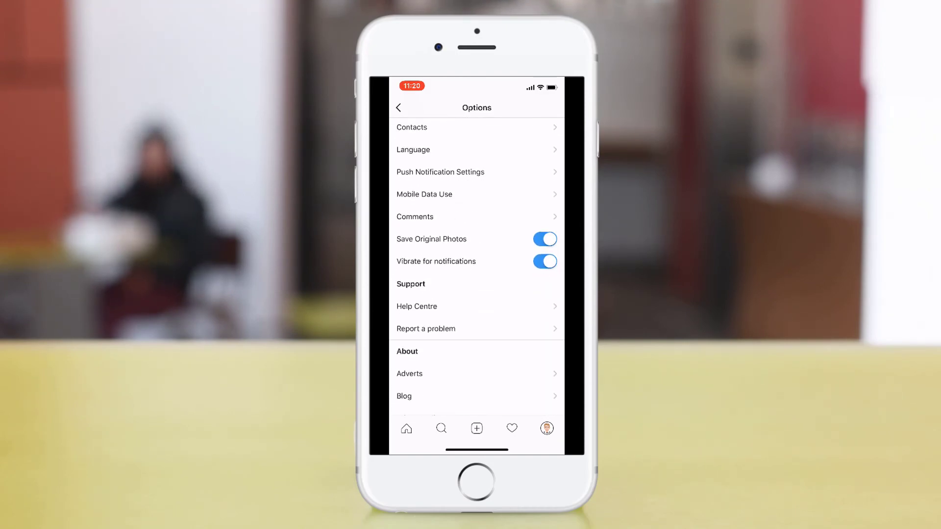
left_click(415, 216)
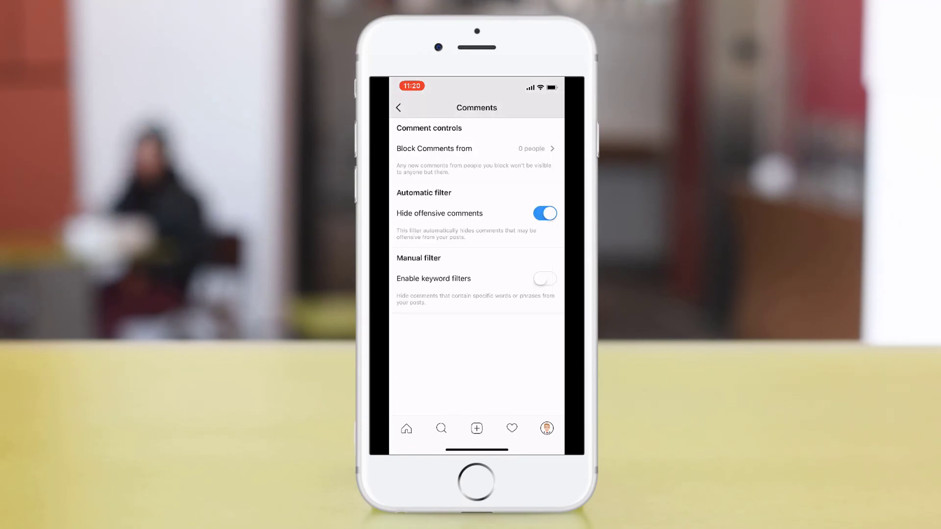